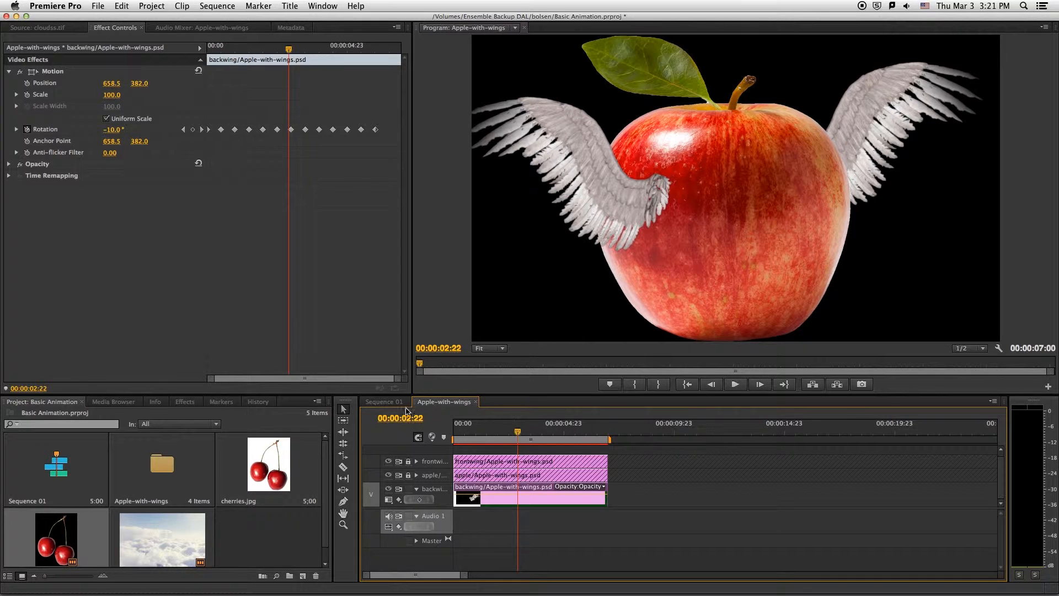
Step: Remove the position, scale and rotation keyframes from the cloudss.tif clip in Sequence 01 and reset its Motion settings
click(390, 402)
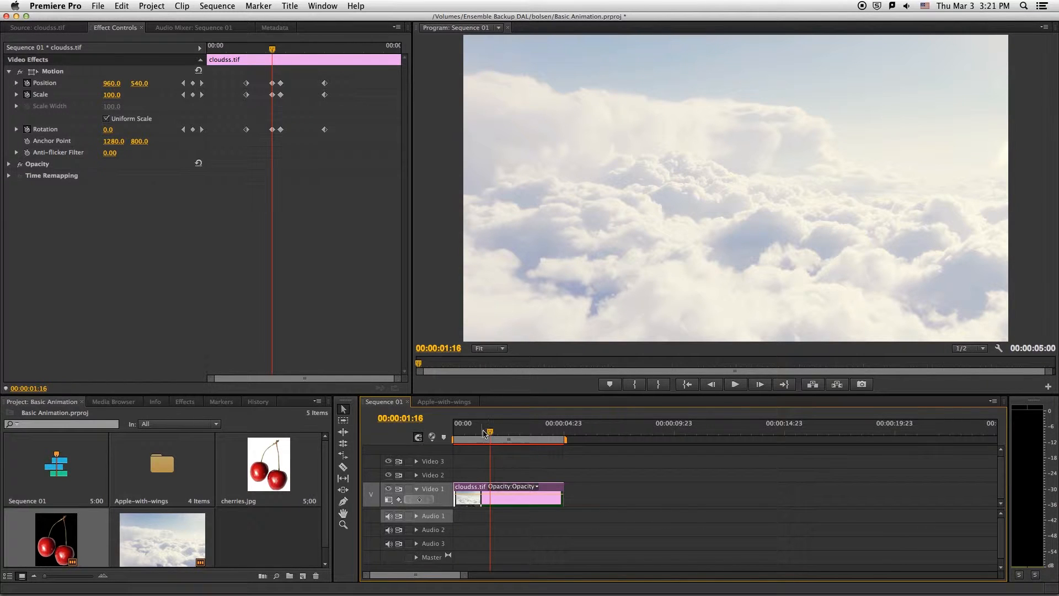
mouse_move(490, 432)
mouse_down()
mouse_move(466, 435)
mouse_move(522, 433)
mouse_move(473, 433)
mouse_move(517, 434)
mouse_move(494, 439)
mouse_move(504, 435)
mouse_up()
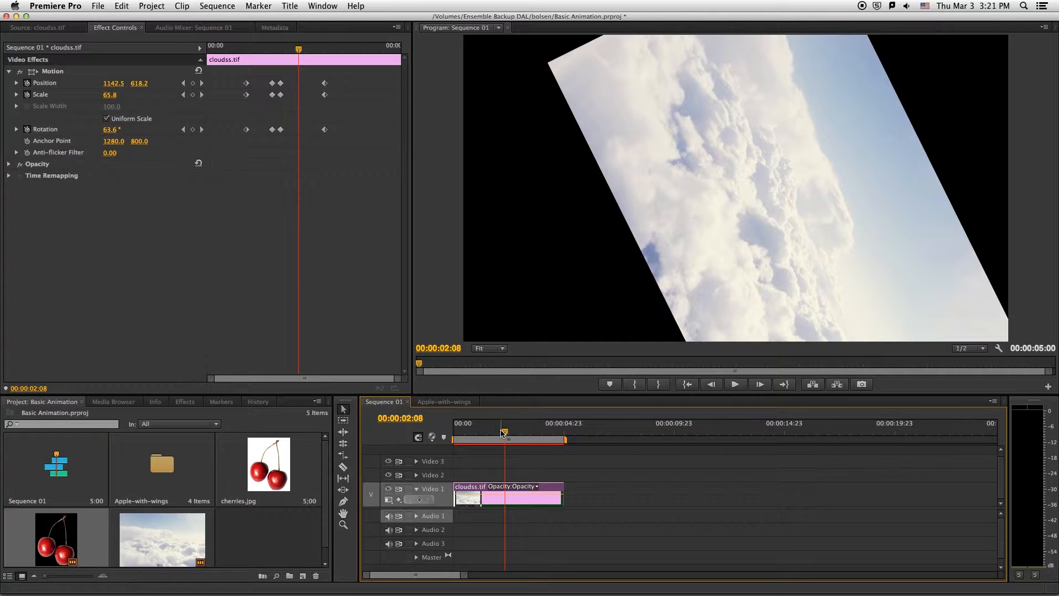
click(27, 83)
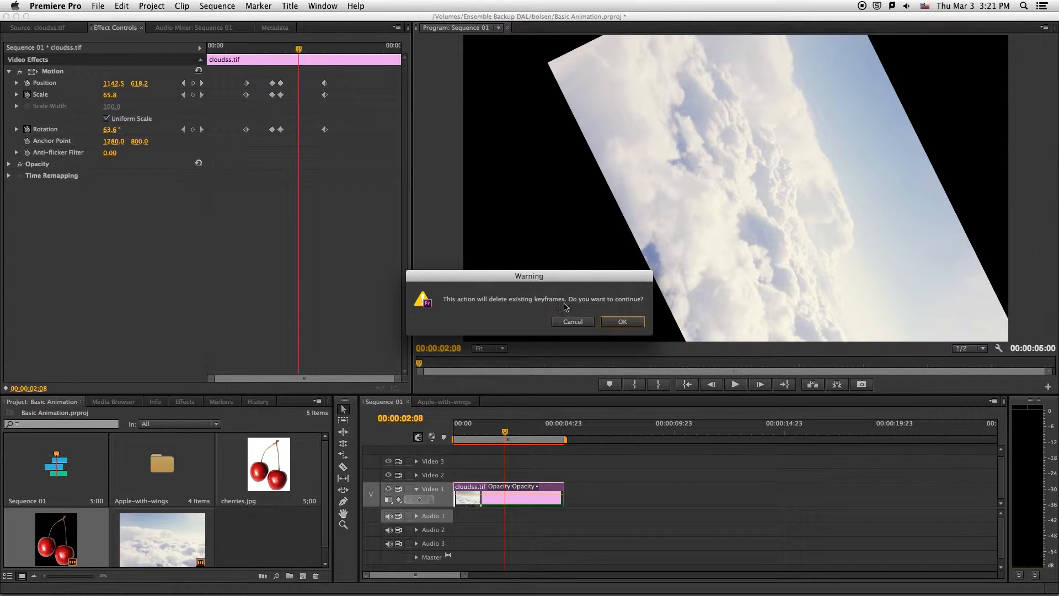
click(624, 322)
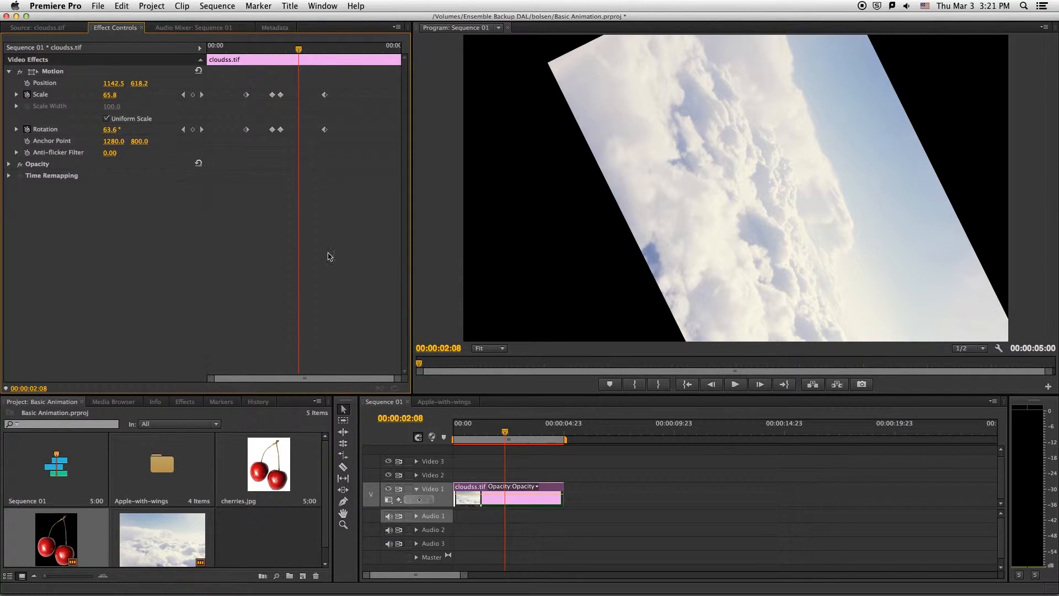
click(27, 95)
click(624, 322)
click(27, 129)
click(621, 322)
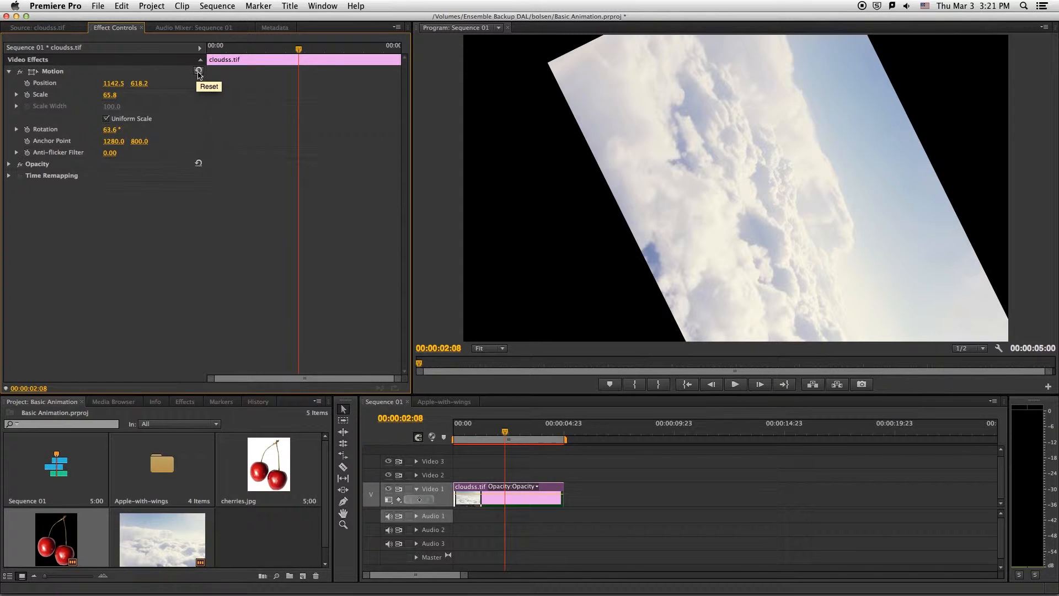
click(199, 72)
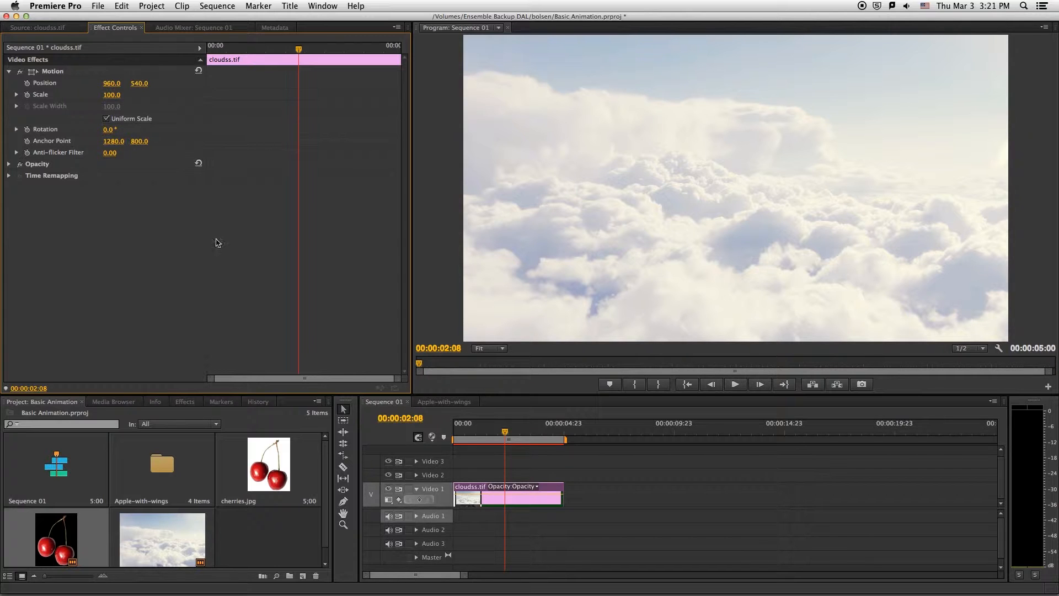
Step: Place the Apple-with-wings sequence from its bin on Video 2 at the start of Sequence 01 and play it back
drag(505, 436, 454, 429)
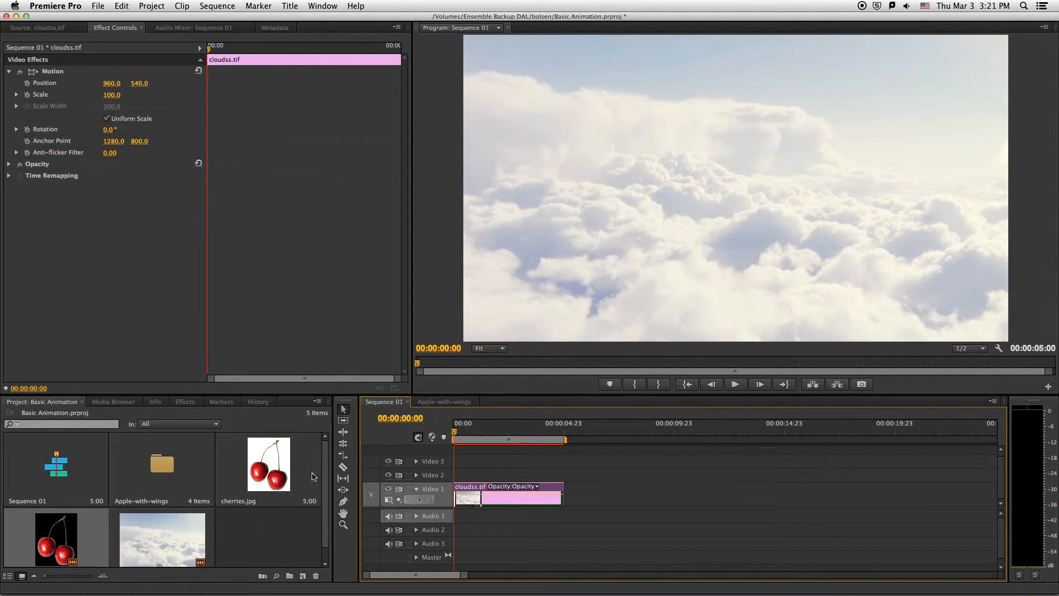
double_click(165, 467)
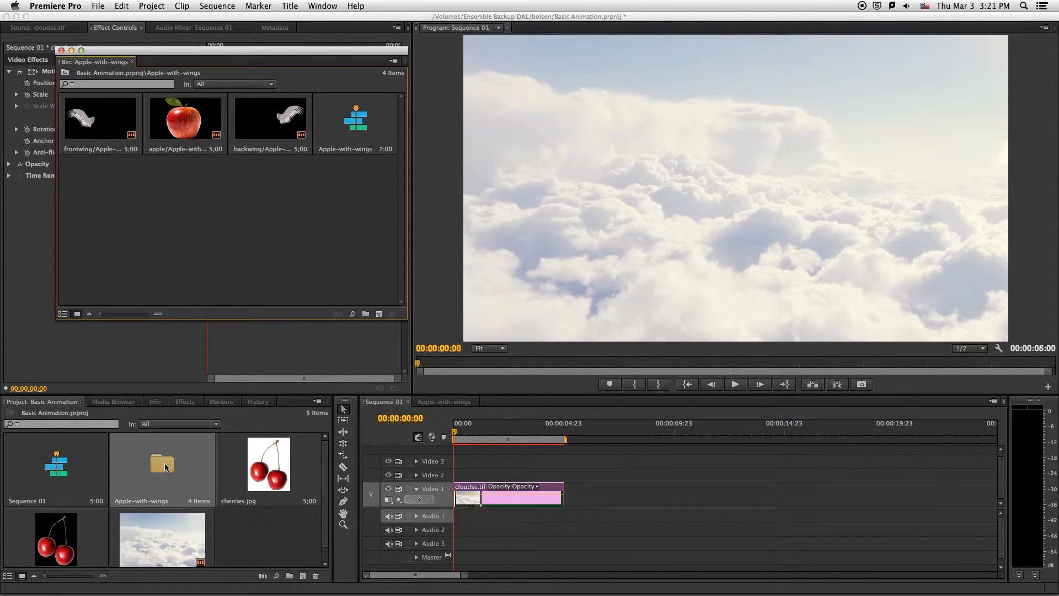
drag(352, 127, 458, 476)
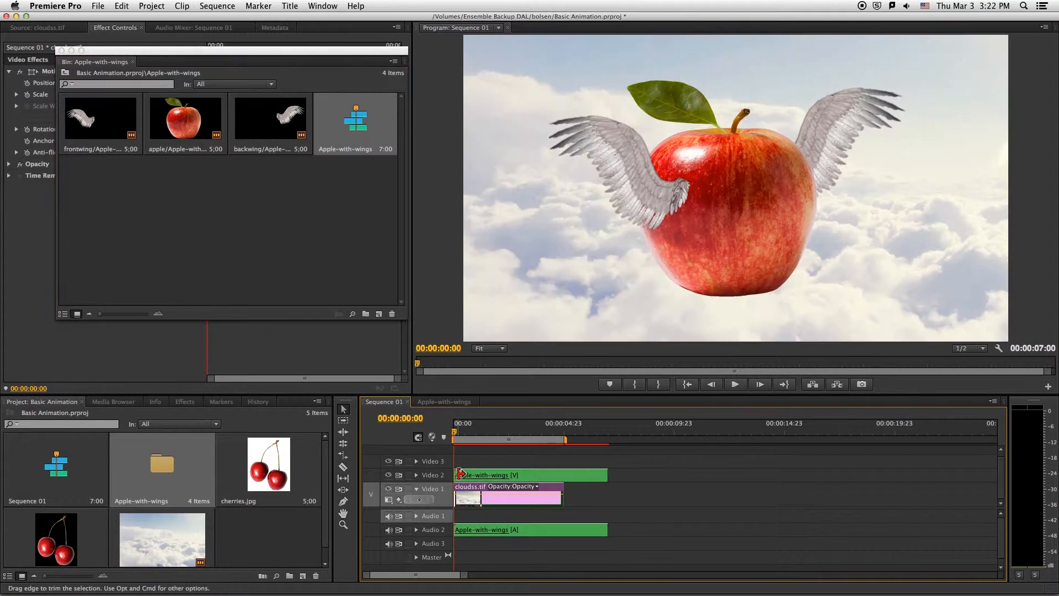
key(space)
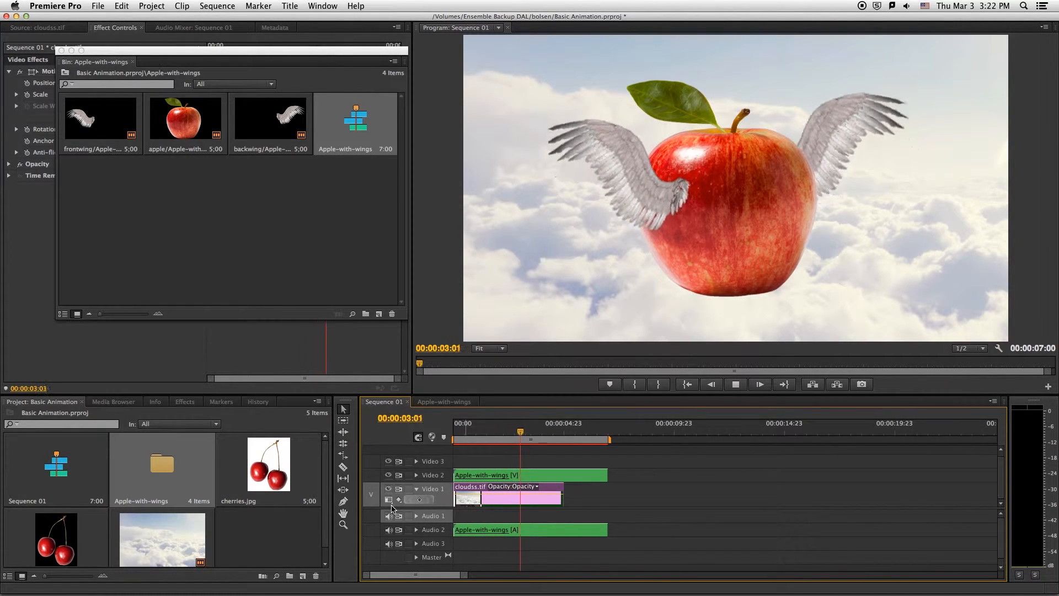
key(space)
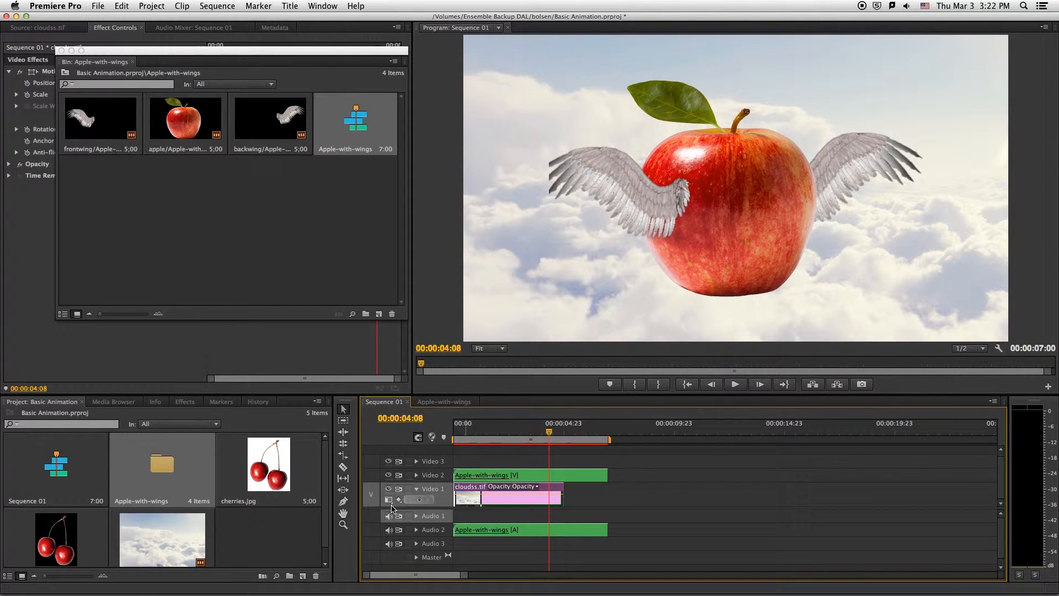
Step: Close the Apple-with-wings bin, collapse the Video 1 track and extend the cloudss.tif clip to about 00:00:10:06
click(416, 489)
click(61, 51)
drag(561, 500, 678, 500)
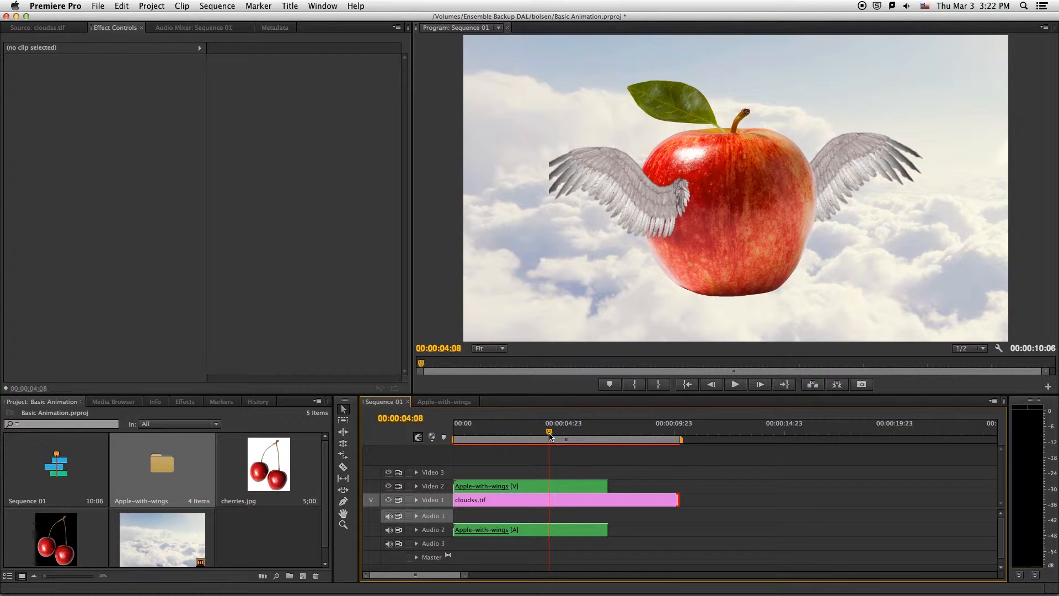
Step: Scale the Apple-with-wings clip down to 51 with the playhead at 00:00:01:00
click(530, 486)
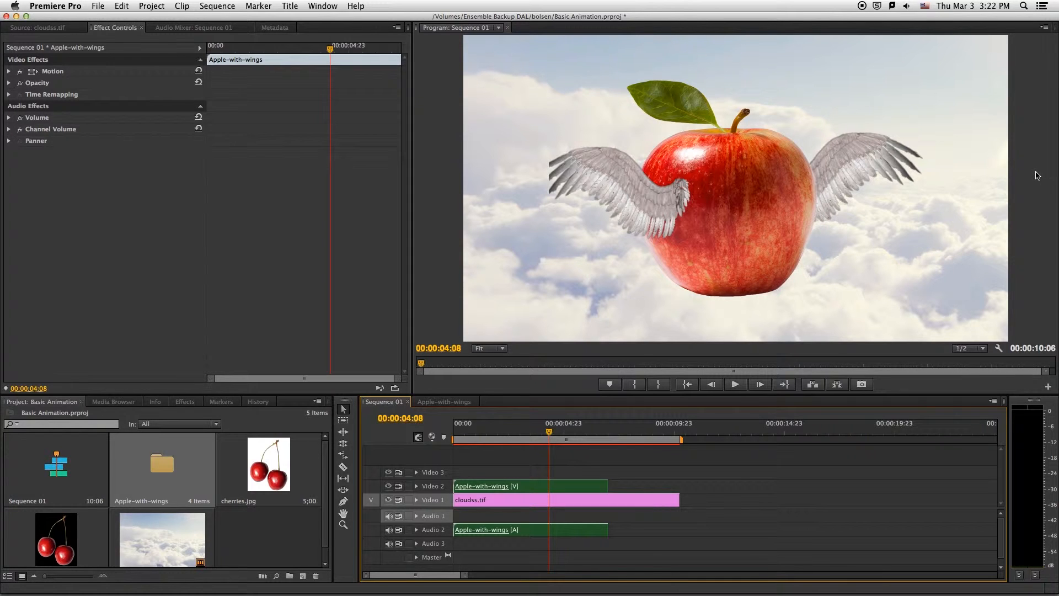
drag(551, 433, 481, 431)
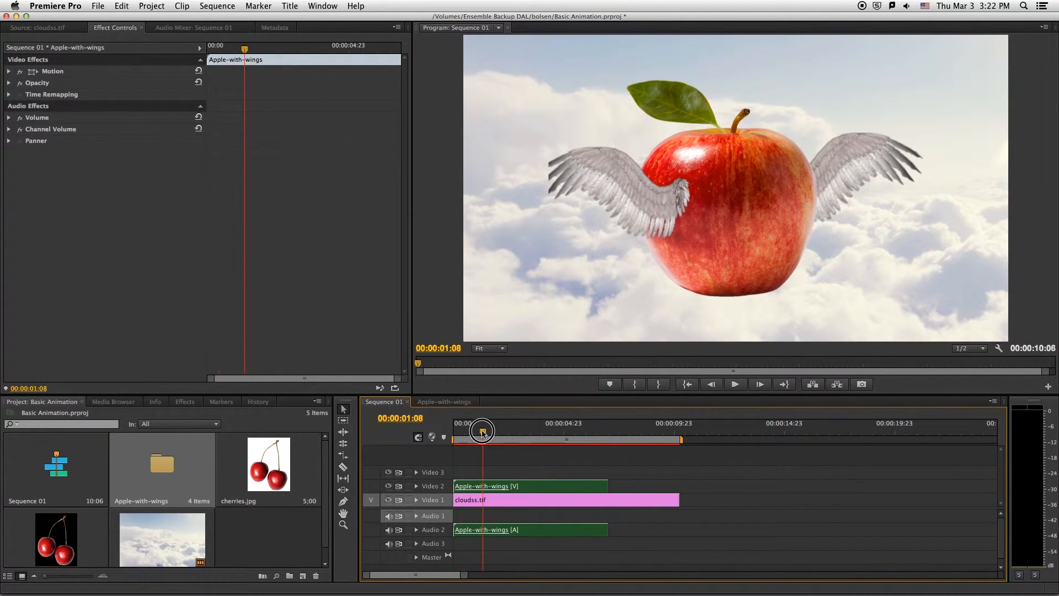
click(413, 418)
text(100)
key(Return)
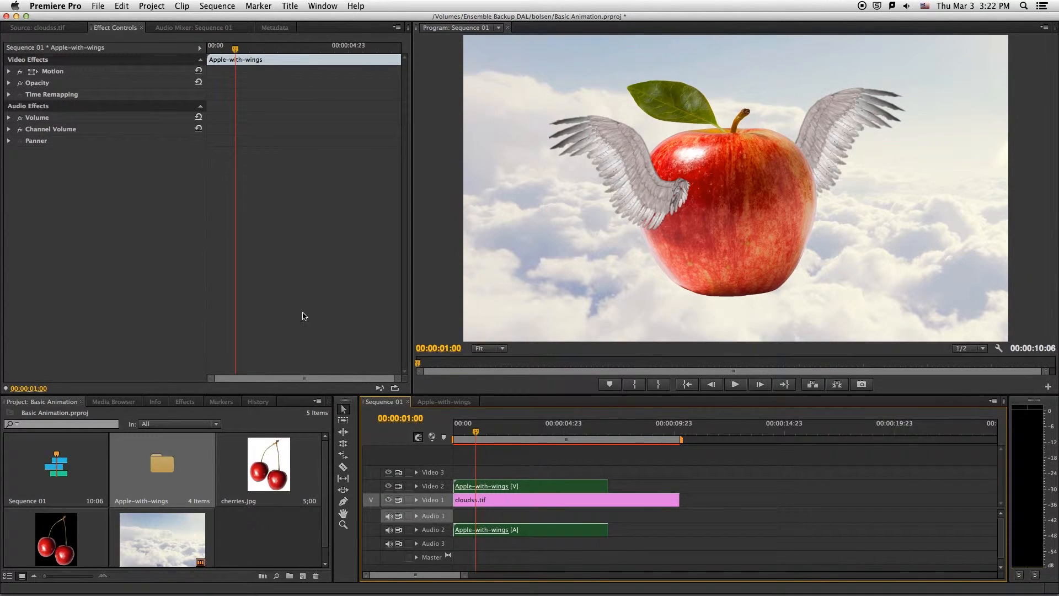
click(31, 75)
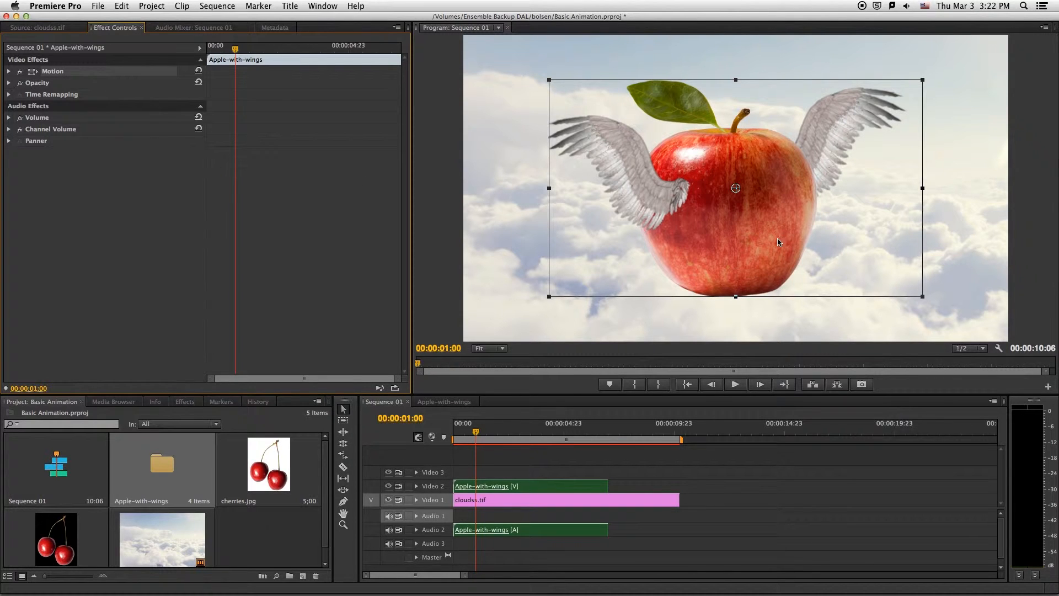
click(9, 72)
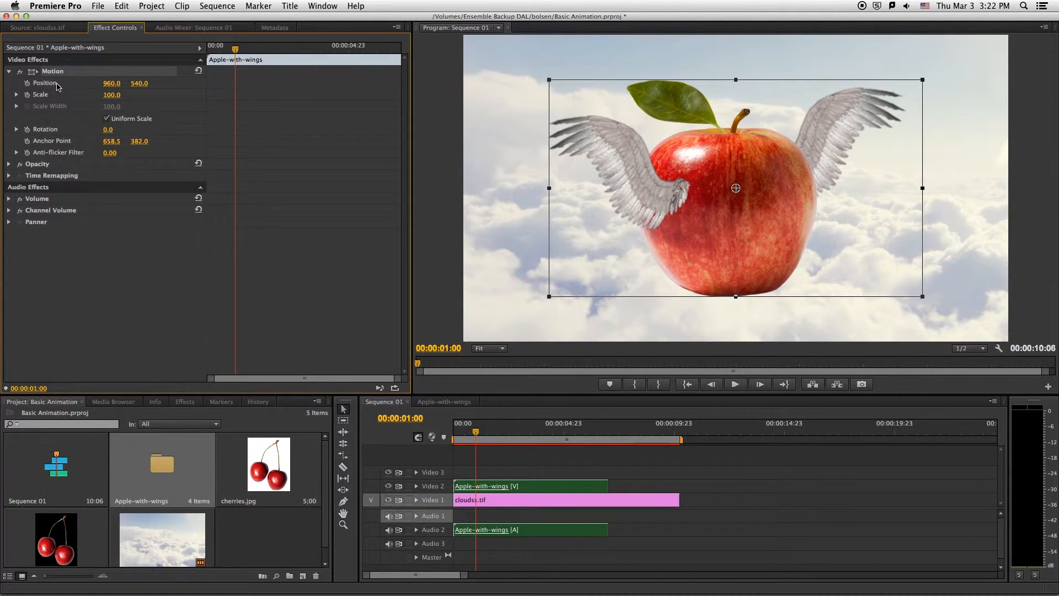
drag(112, 95, 82, 95)
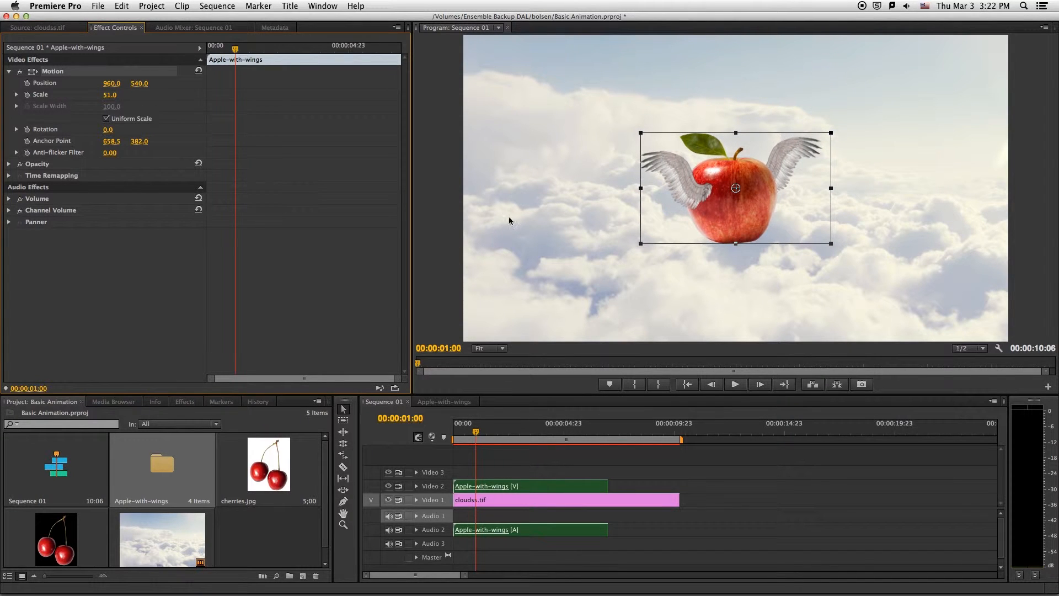
Step: Keyframe the apple's position from about -357.6, 555.5 outside the frame's left edge at 00:00:01:00 to about 2283.4, 549.7 beyond its right edge at 00:00:05:00
drag(757, 217, 436, 207)
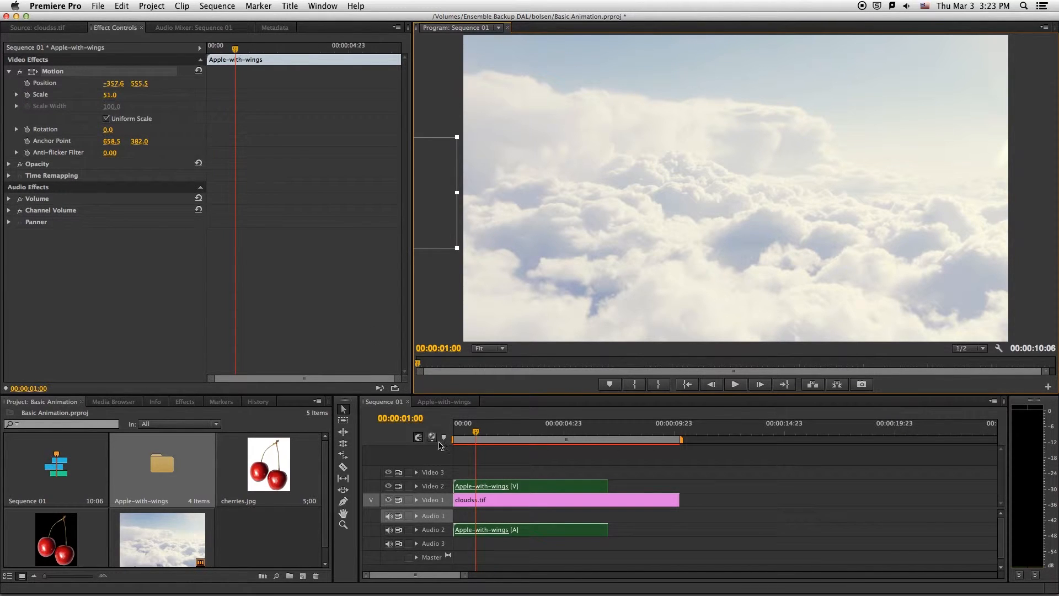
click(27, 83)
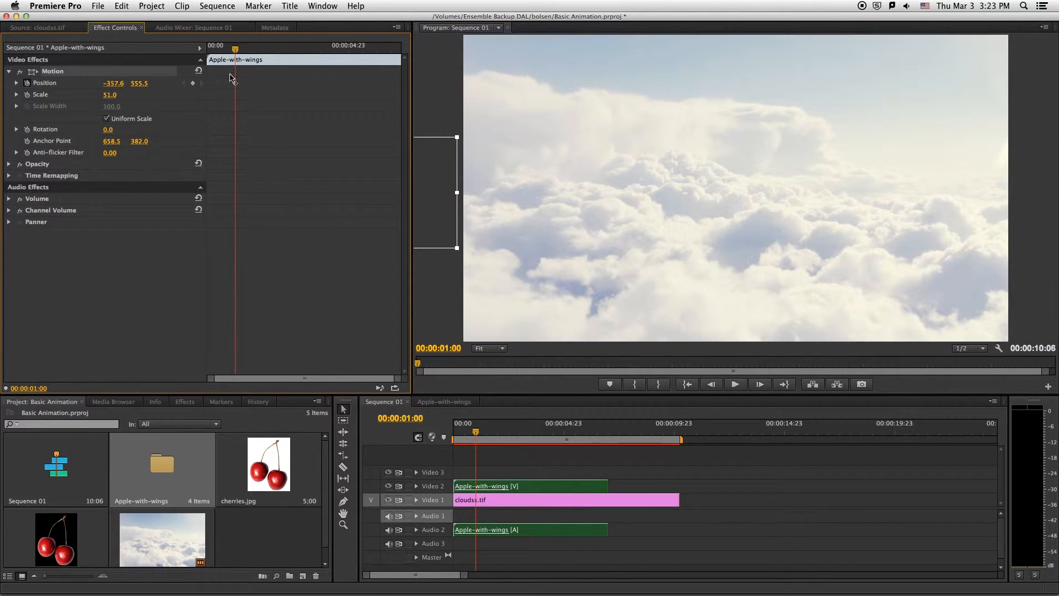
mouse_move(235, 50)
mouse_down()
mouse_move(209, 49)
mouse_move(235, 53)
mouse_up()
drag(235, 53, 345, 55)
click(411, 419)
text(5)
key(Return)
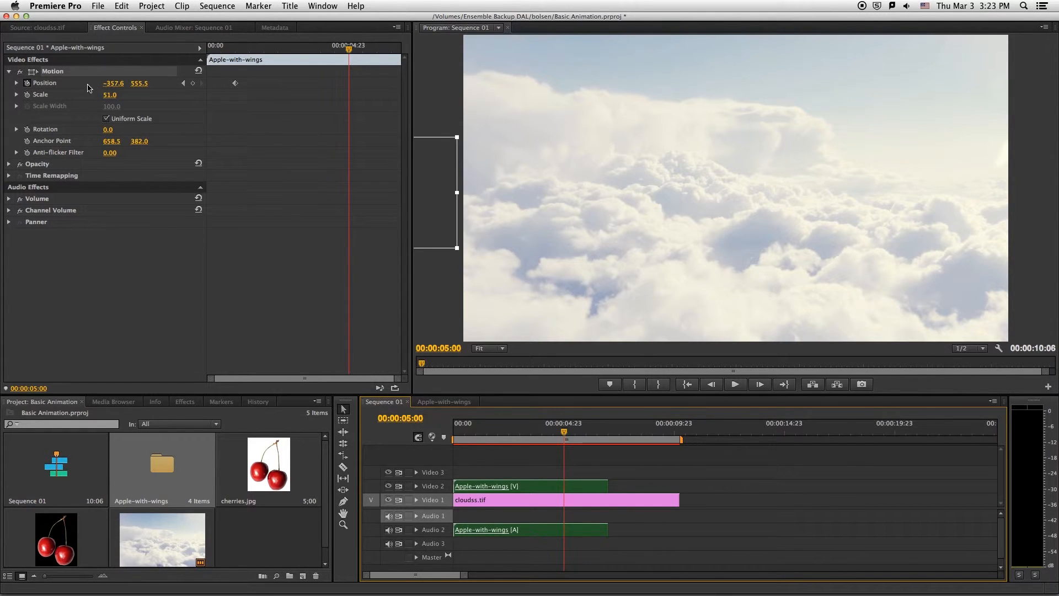
drag(436, 227, 1037, 226)
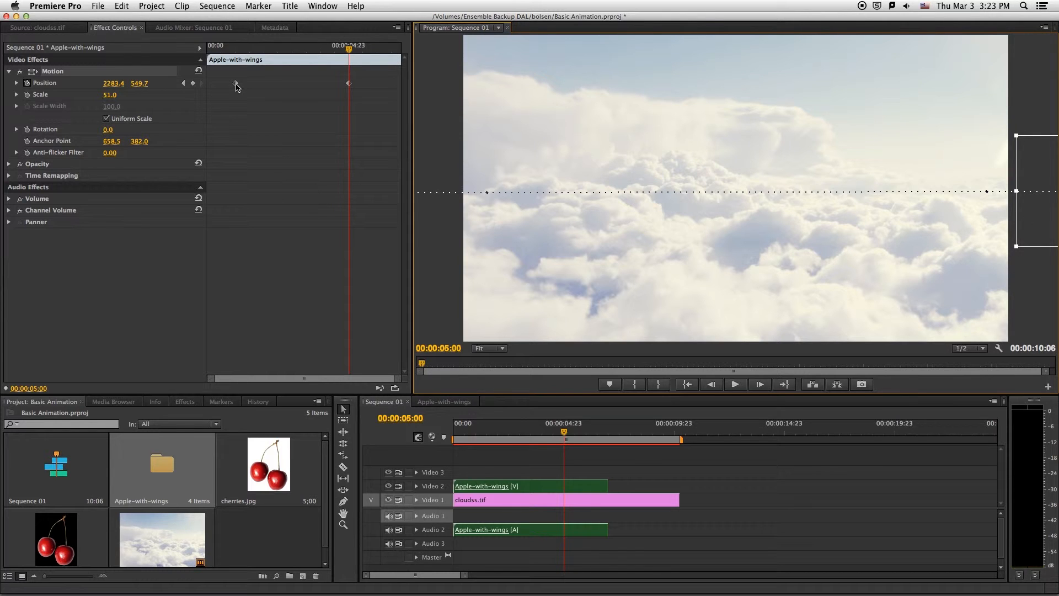
Step: Play and scrub through the apple's flight across the clouds to review the position animation
drag(347, 51, 224, 50)
click(735, 385)
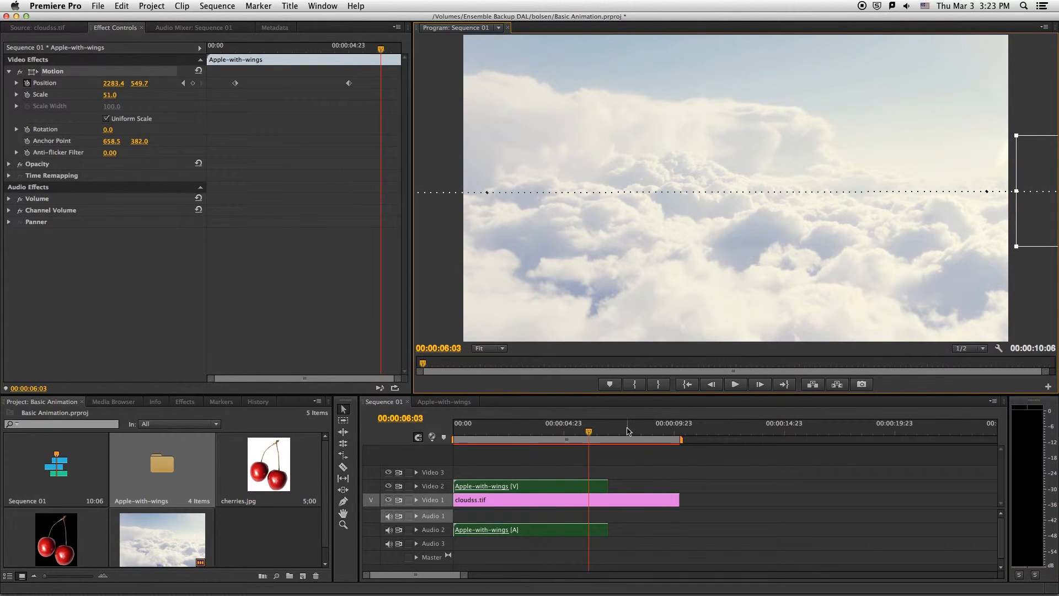
drag(592, 433, 522, 431)
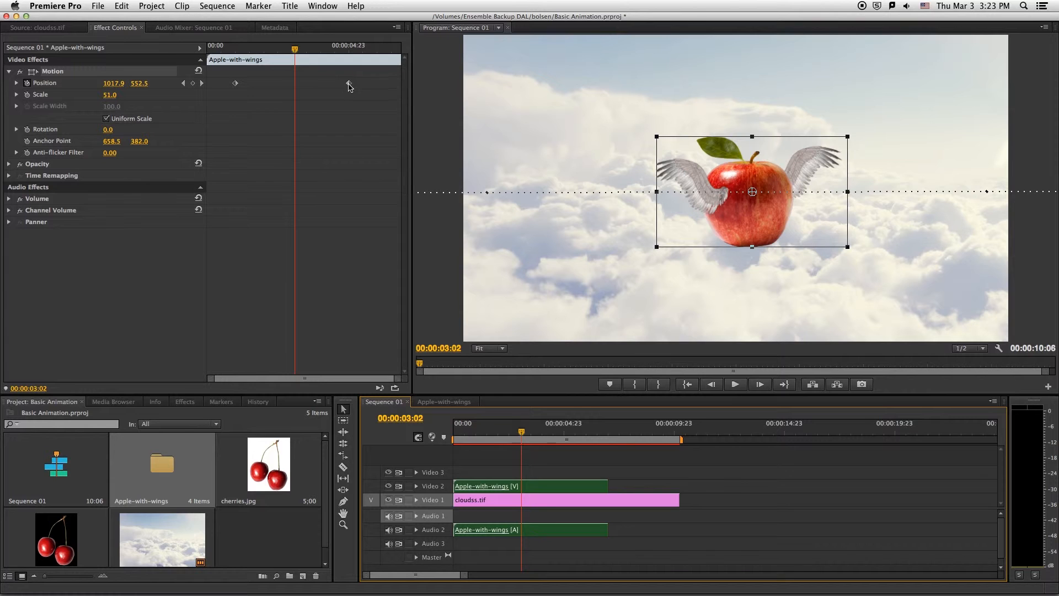
drag(294, 49, 282, 49)
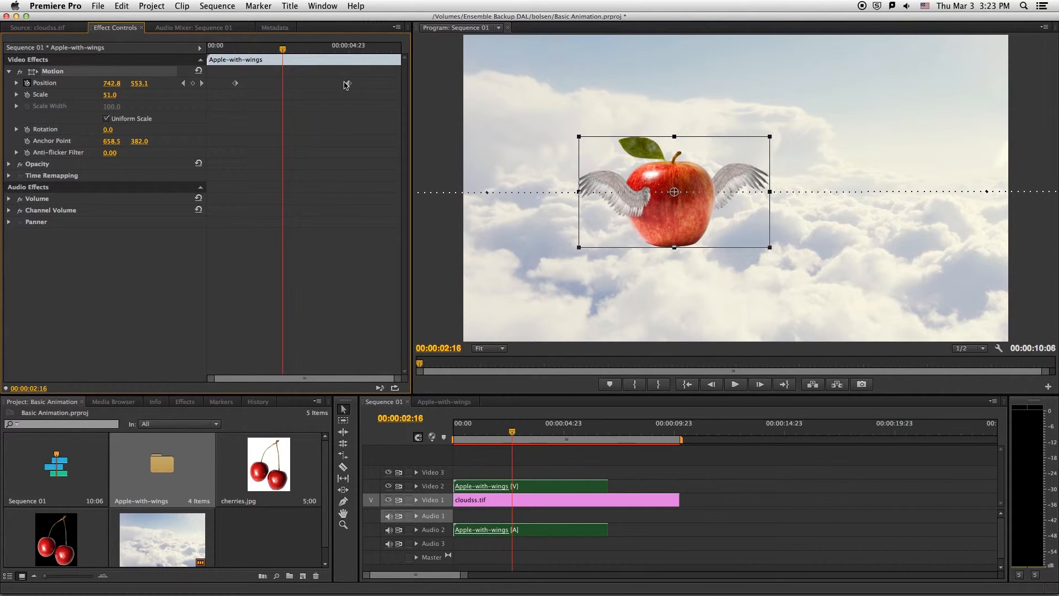
Step: Move the ending position keyframe closer to the first one and play back the faster flight
drag(348, 85, 288, 86)
drag(280, 49, 234, 57)
key(space)
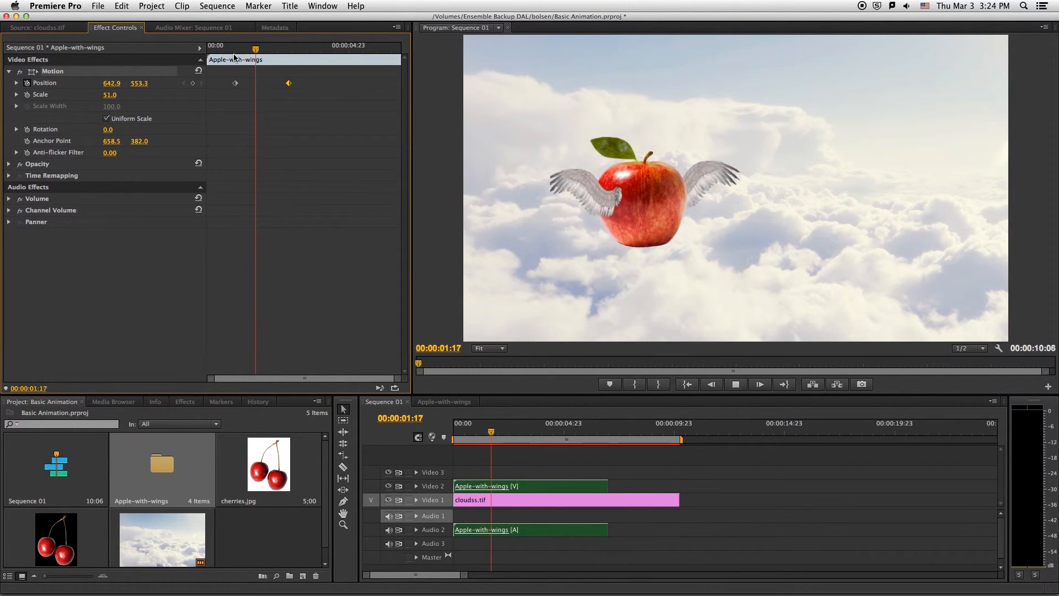
key(space)
Step: Move the ending position keyframe out to about 00:00:06:09 to slow the flight and play it back
drag(289, 89, 388, 87)
drag(282, 50, 229, 53)
key(space)
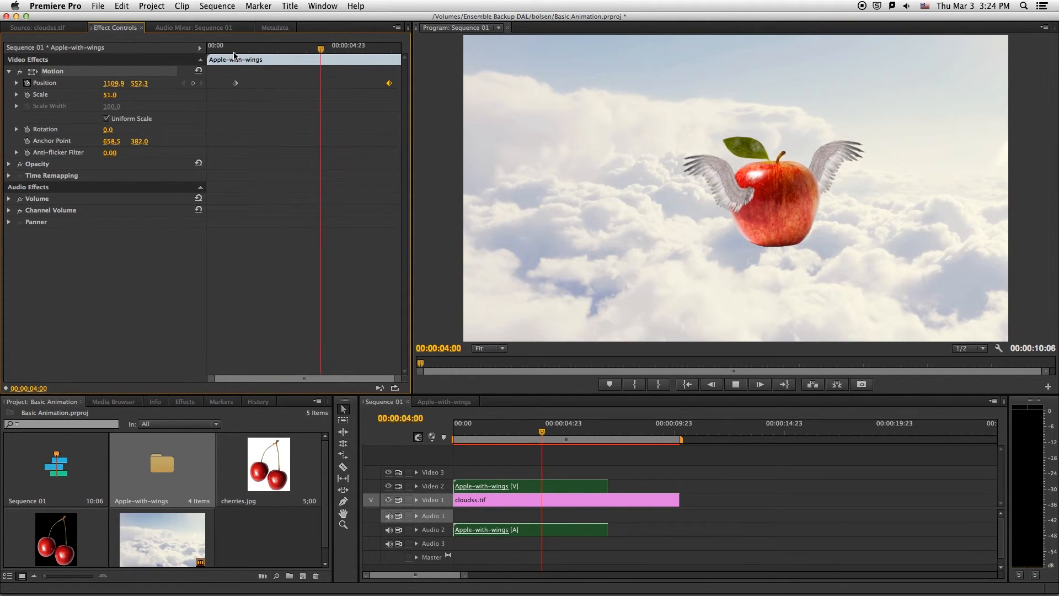
key(space)
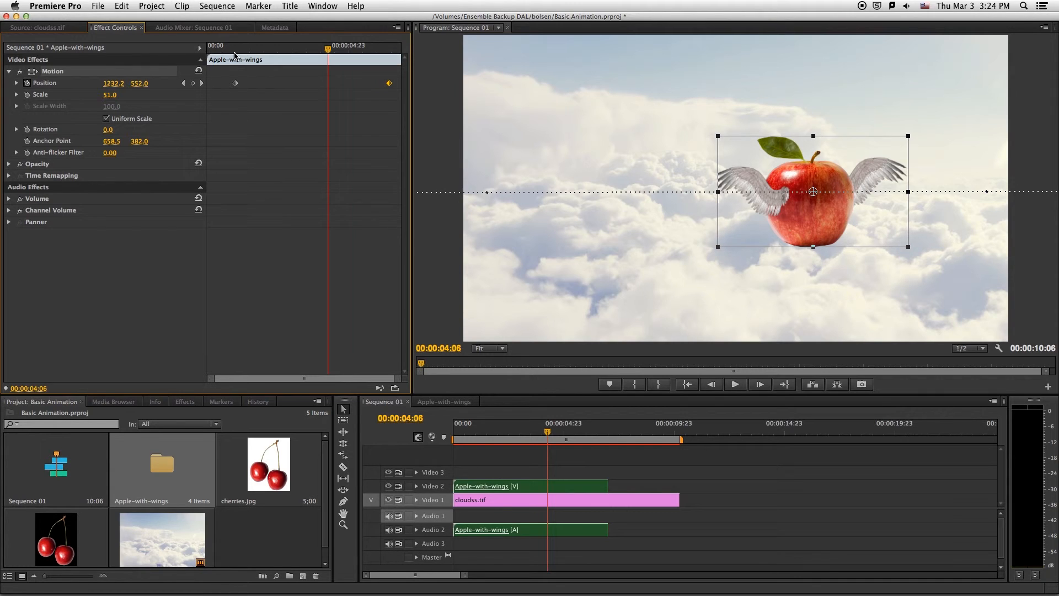
Step: Keyframe the apple's scale from 51 at the first position keyframe to 19 at the last position keyframe
click(182, 83)
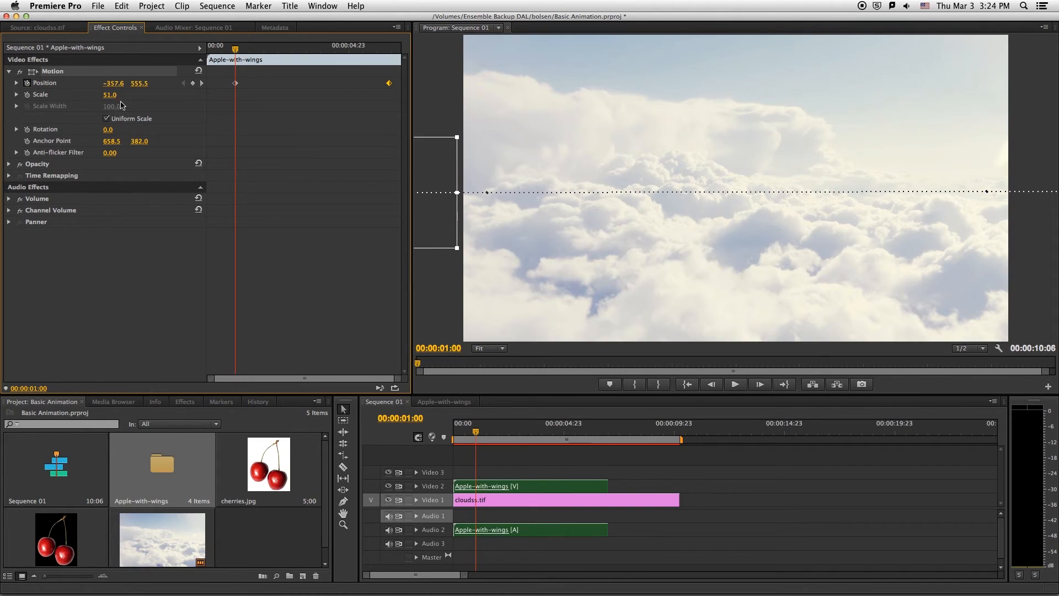
click(28, 95)
click(202, 83)
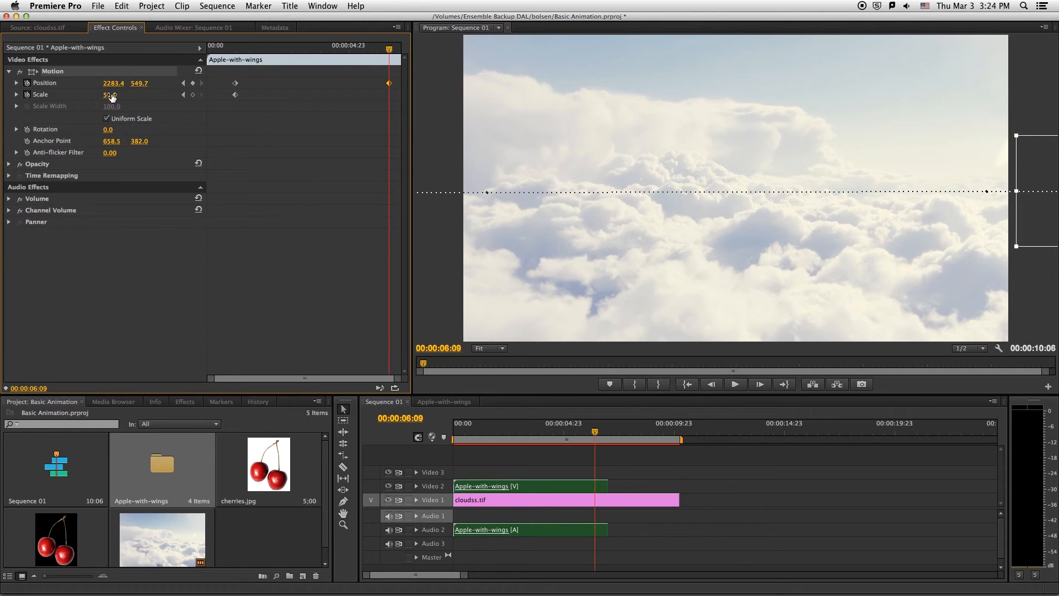
click(110, 96)
text(20)
key(Return)
Step: Play back the apple's combined position and scale animation from about 00:00:01:00
drag(480, 426, 475, 428)
key(space)
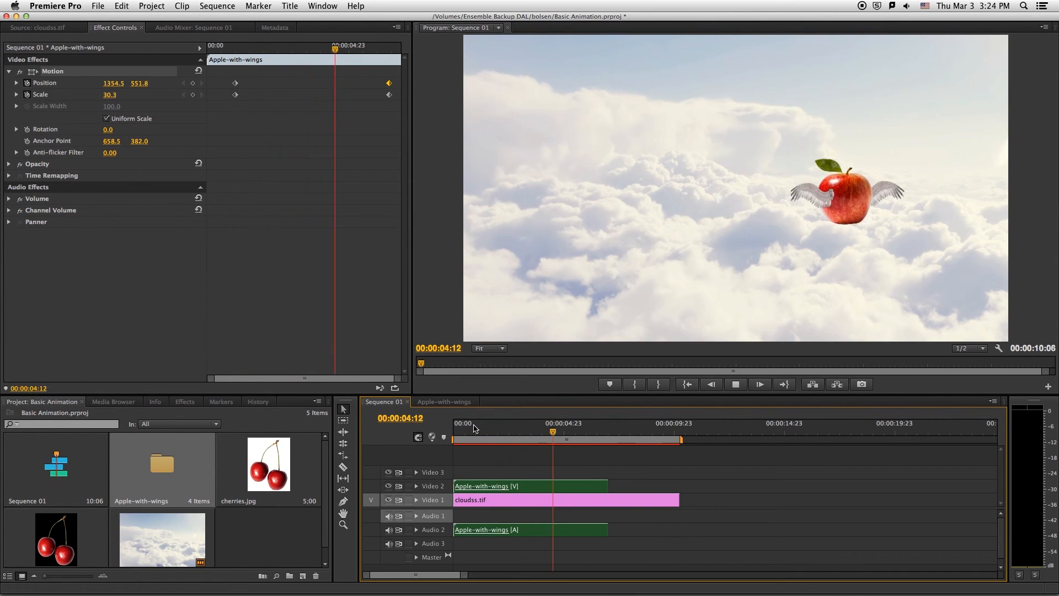
key(space)
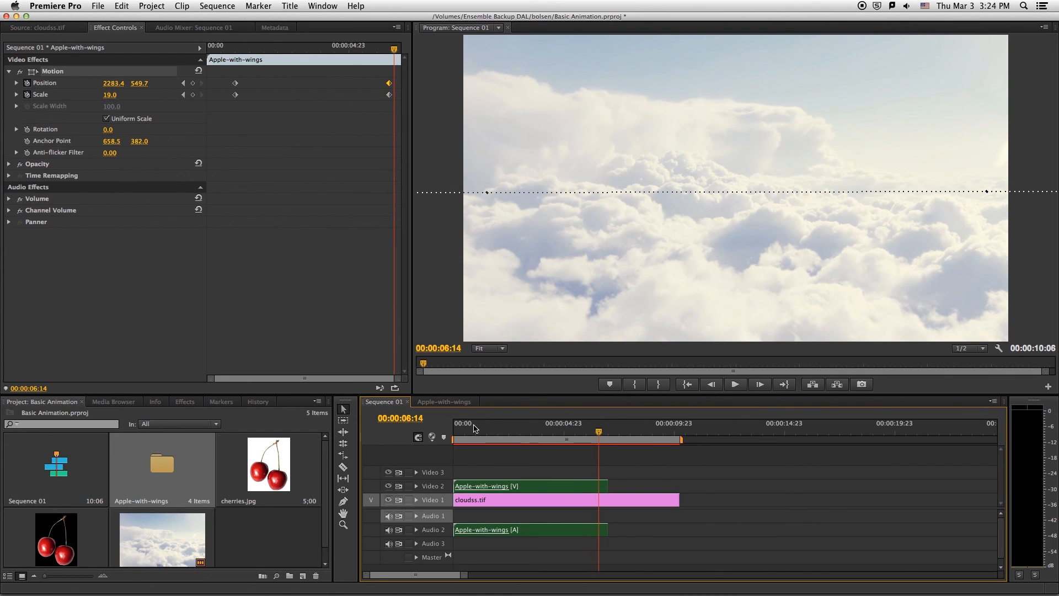